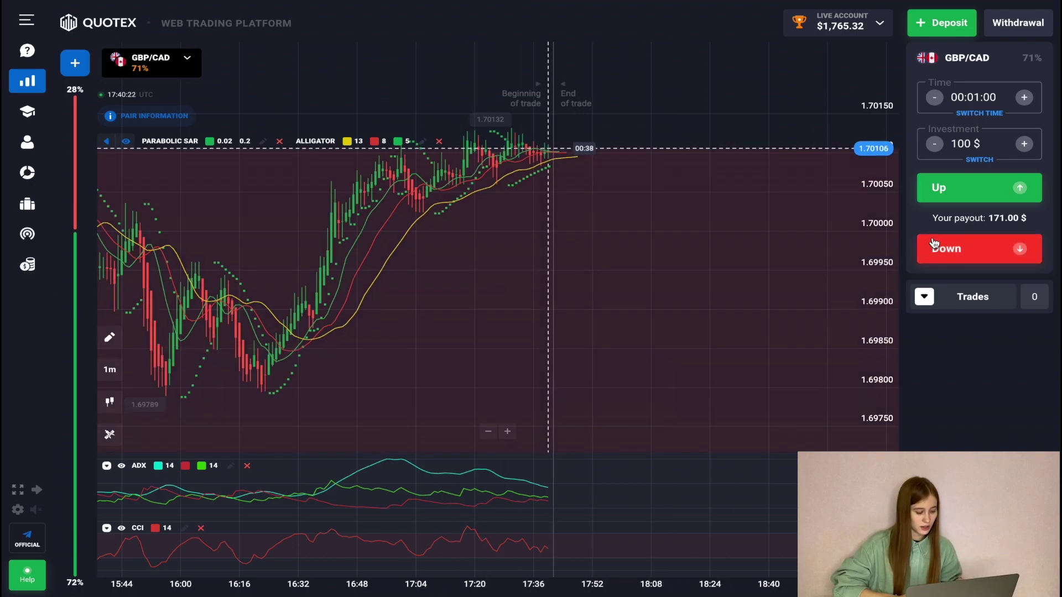
- Open two 100 $ Down trades on GBP/CAD, then show the finished-trades history once they close
left_click(975, 249)
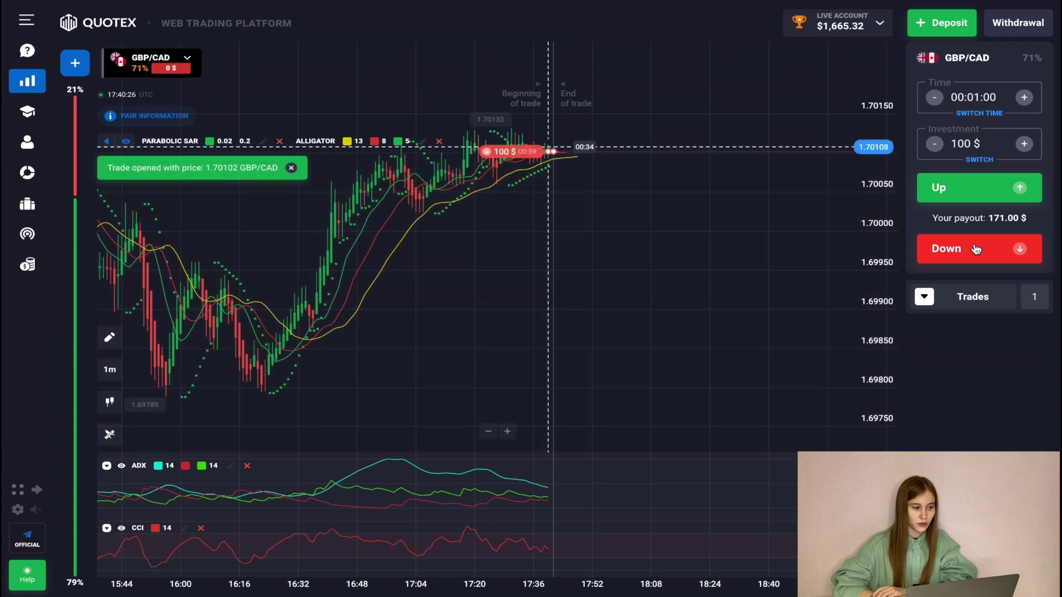
left_click(976, 249)
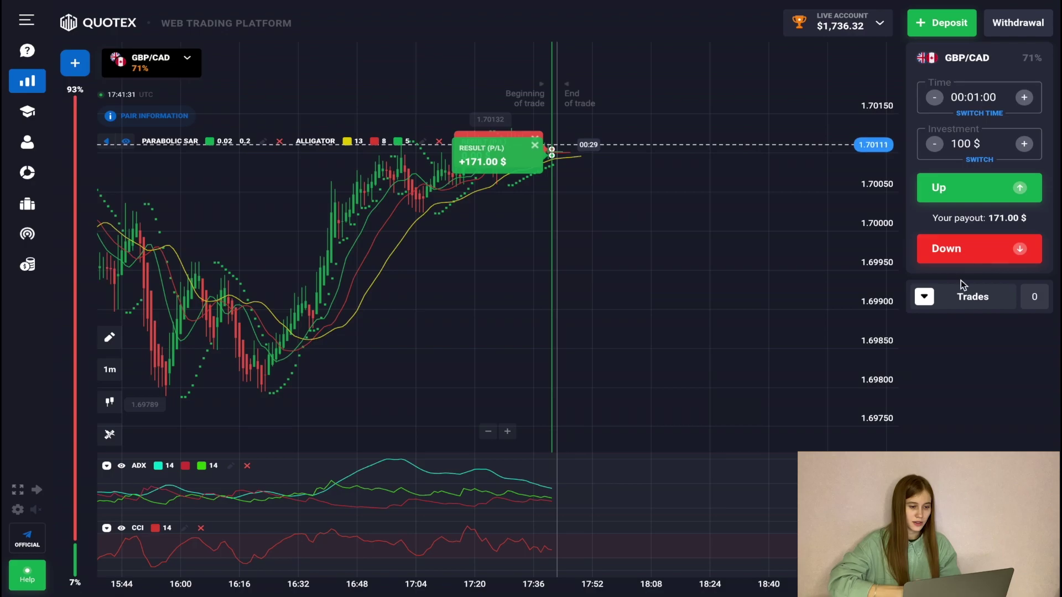
left_click(924, 297)
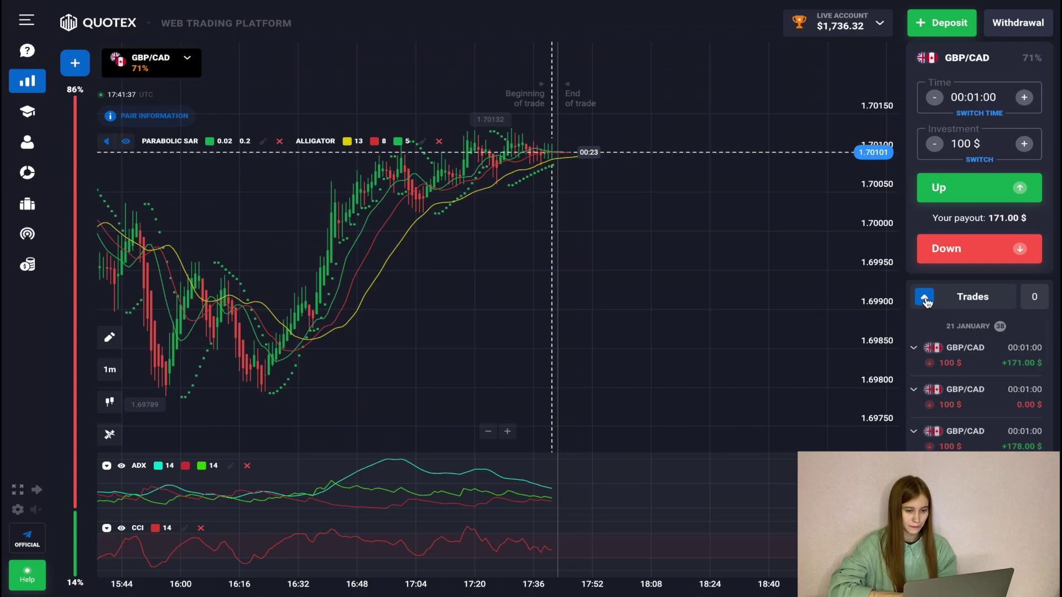
- Hide the trade history and open three 100 $ one-minute Down trades on GBP/CAD
left_click(925, 297)
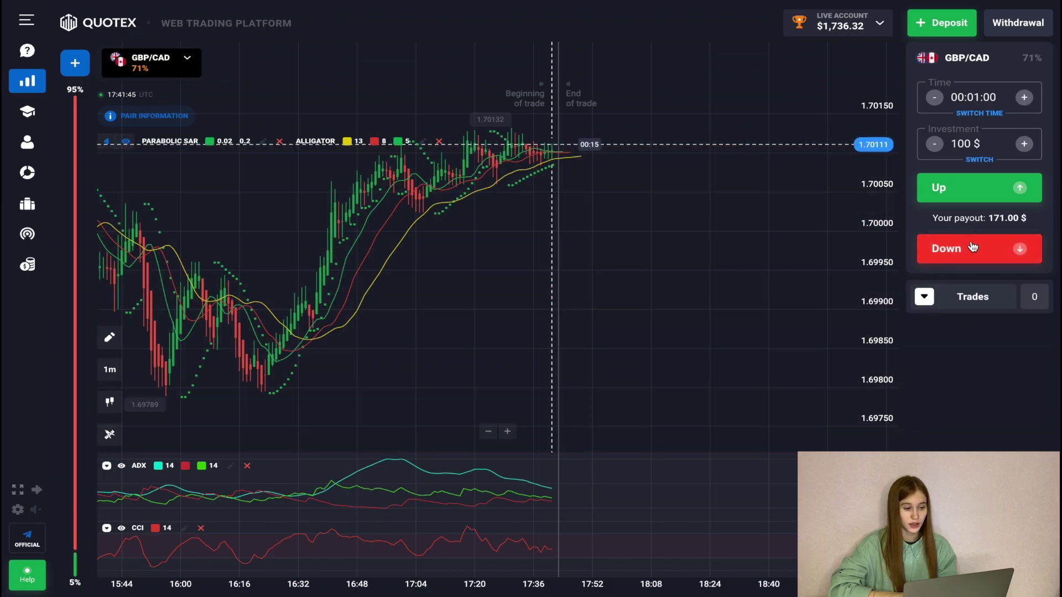
left_click(972, 248)
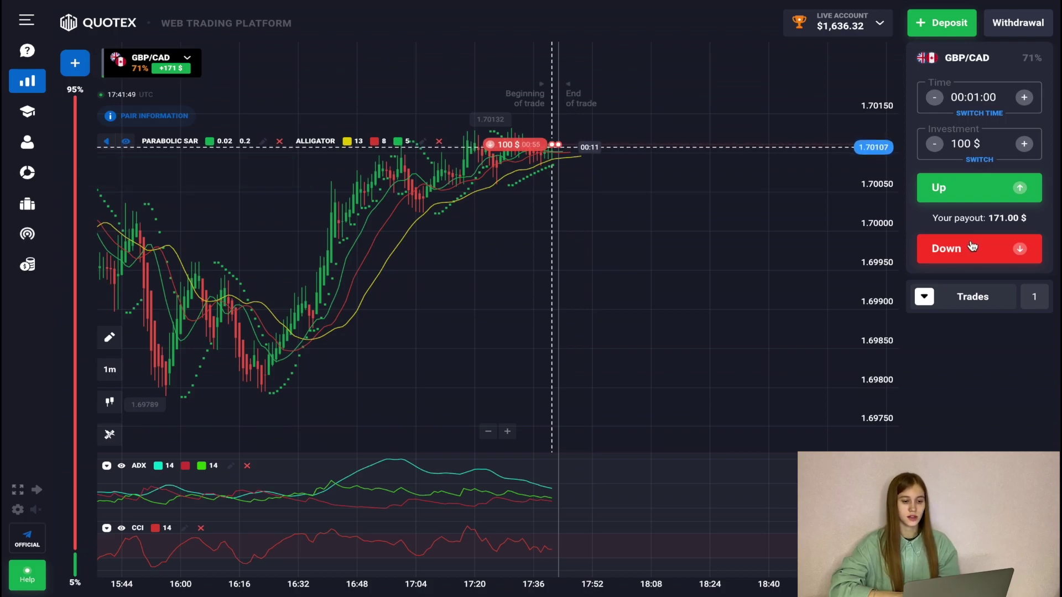
left_click(972, 247)
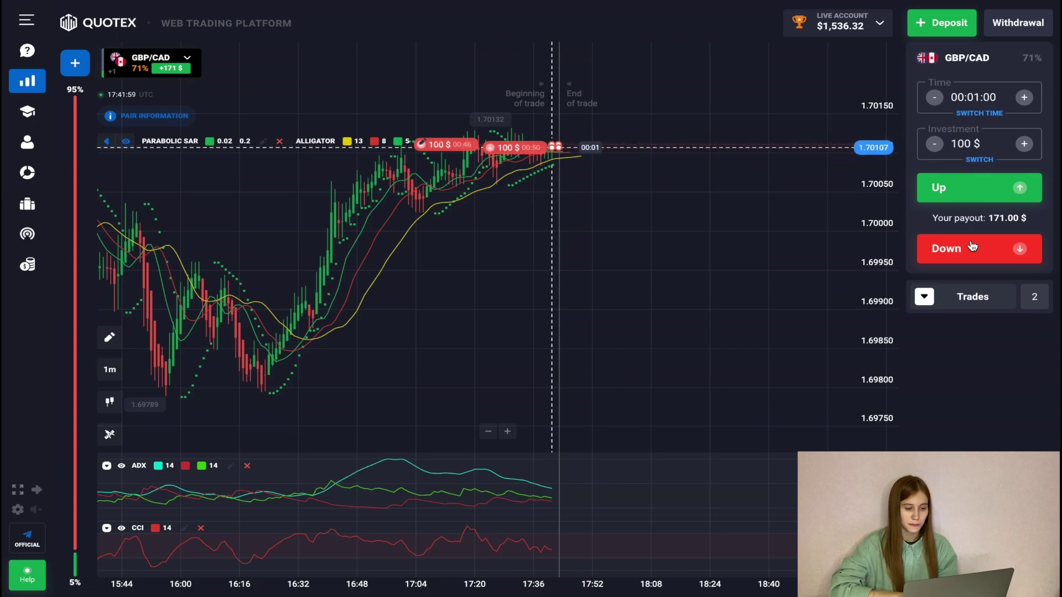
left_click(972, 247)
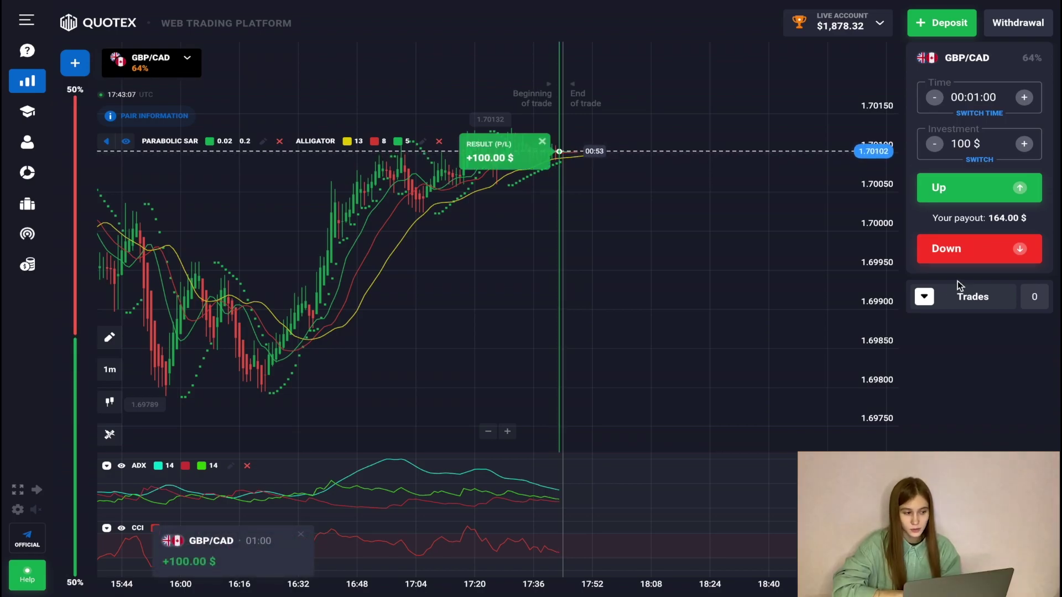
- Show and hide the trade history, then switch the asset from EUR/USD to EUR/GBP
left_click(924, 297)
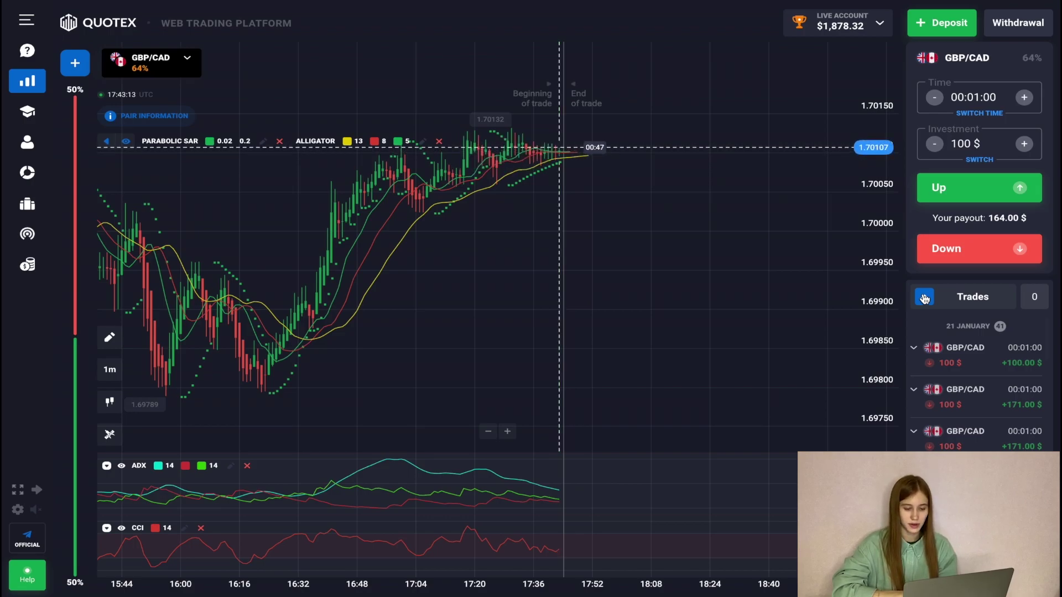
left_click(924, 299)
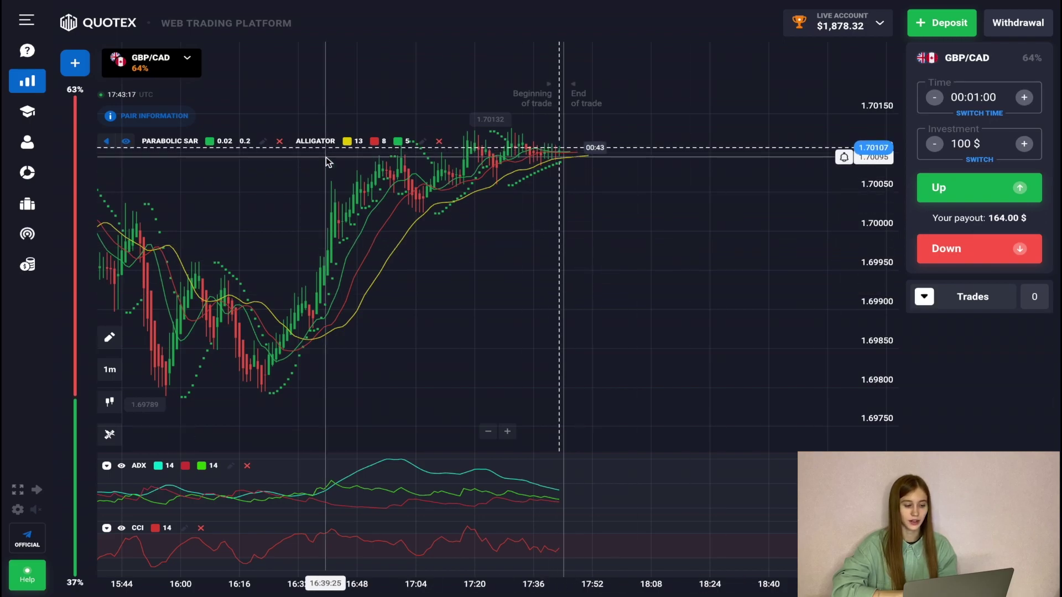
left_click(184, 71)
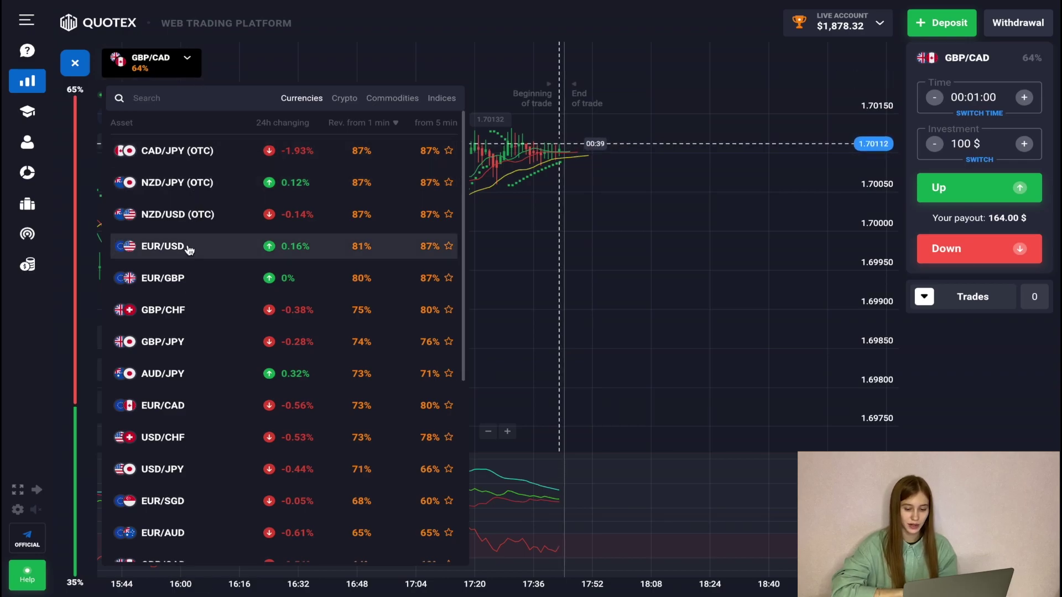
left_click(166, 247)
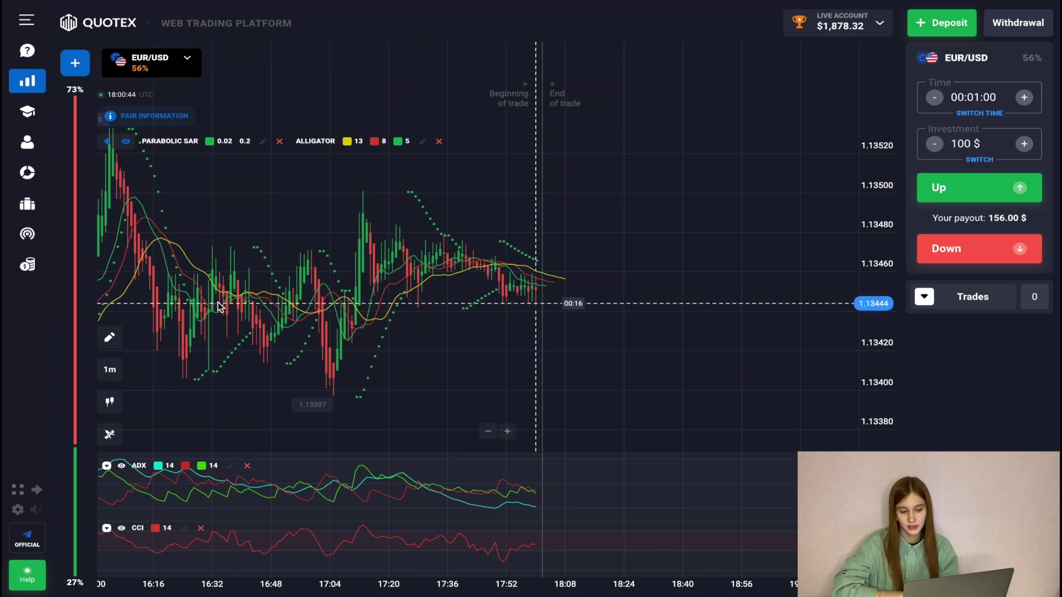
left_click(185, 66)
left_click(184, 246)
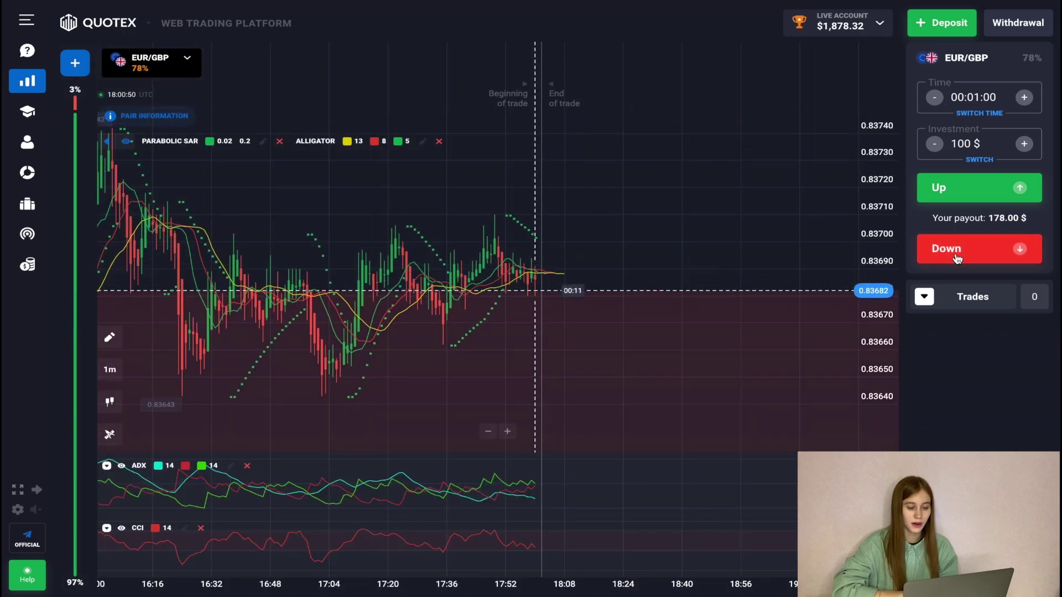
- Open five 100 $ one-minute Down trades on EUR/GBP
left_click(958, 259)
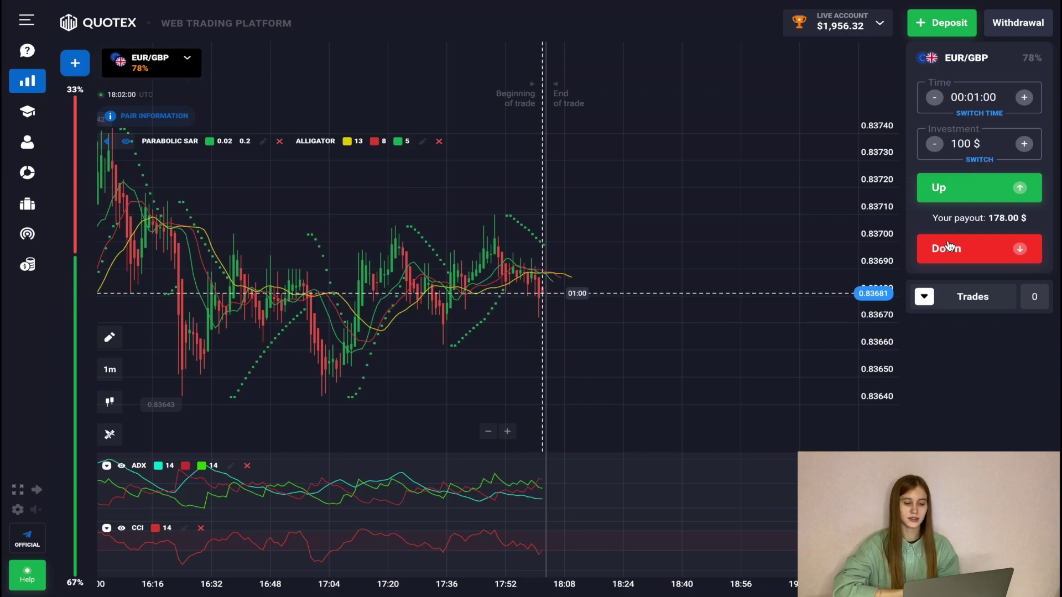
left_click(950, 246)
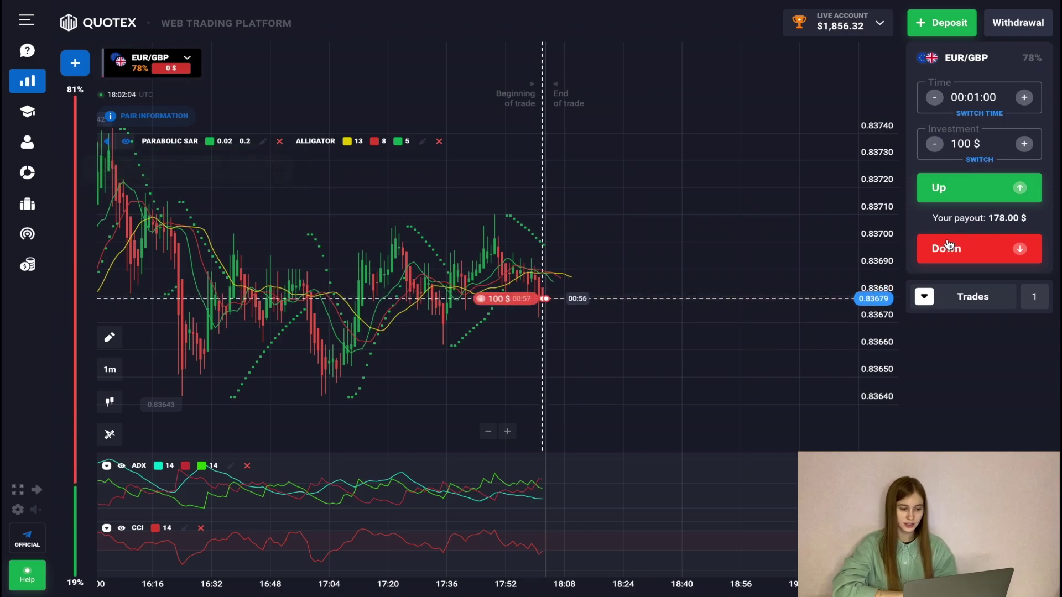
left_click(947, 245)
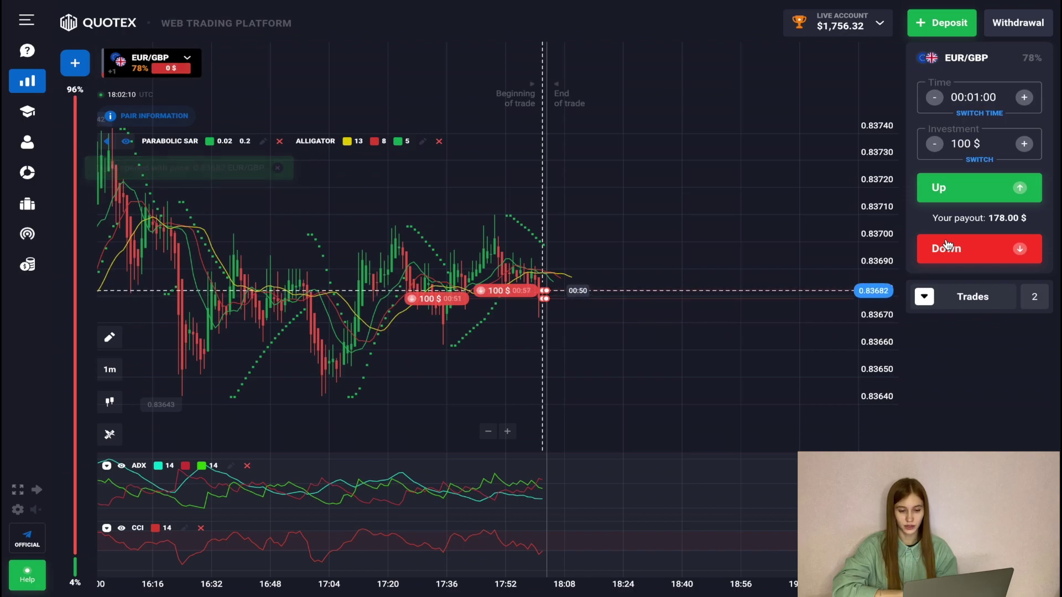
left_click(948, 245)
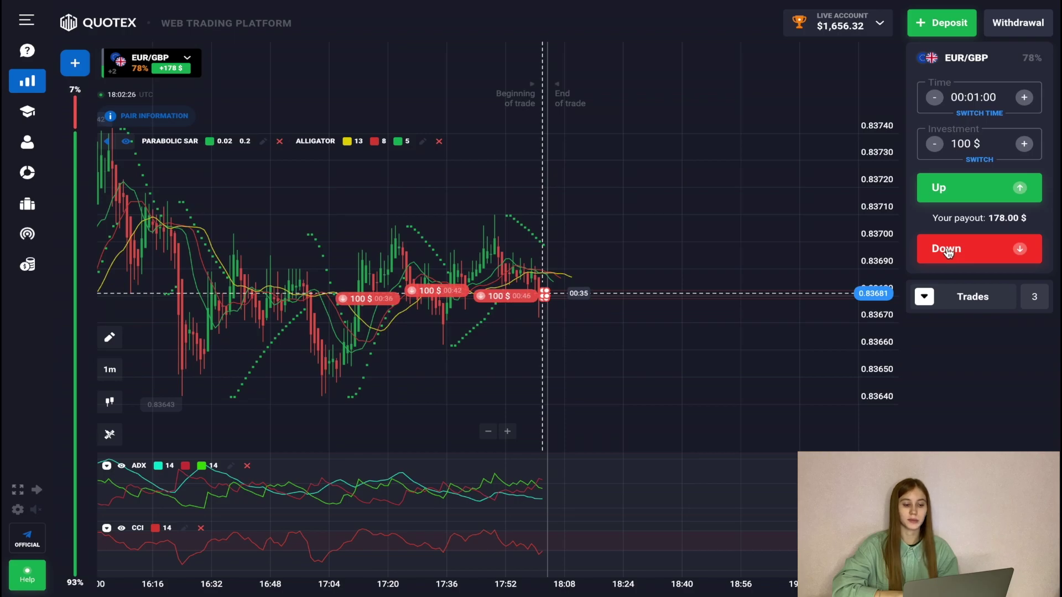
left_click(948, 251)
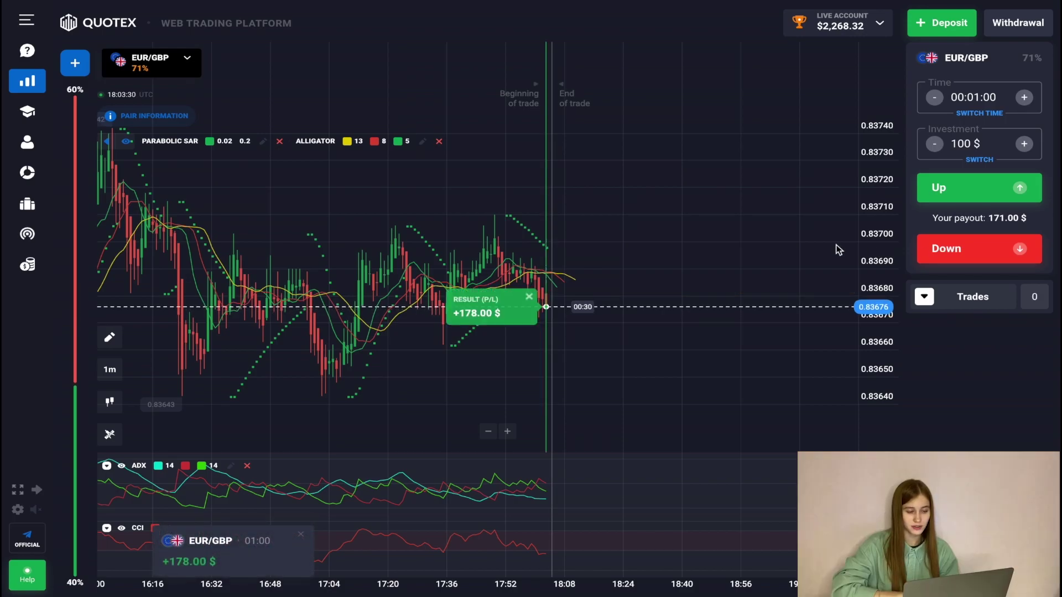
- Pick EUR/CAD from the asset list in place of EUR/GBP
left_click(187, 62)
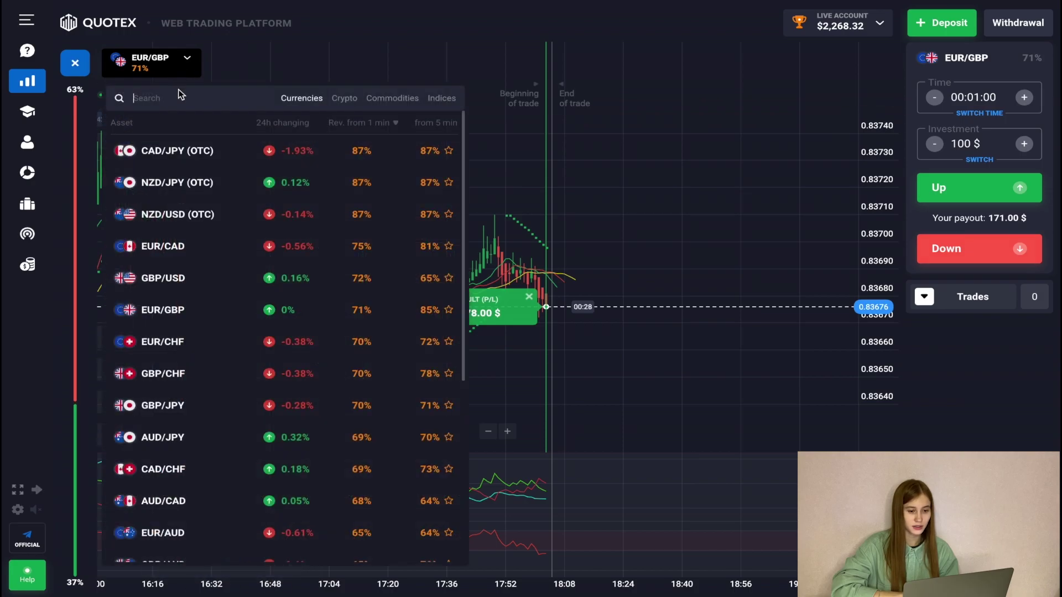
left_click(178, 247)
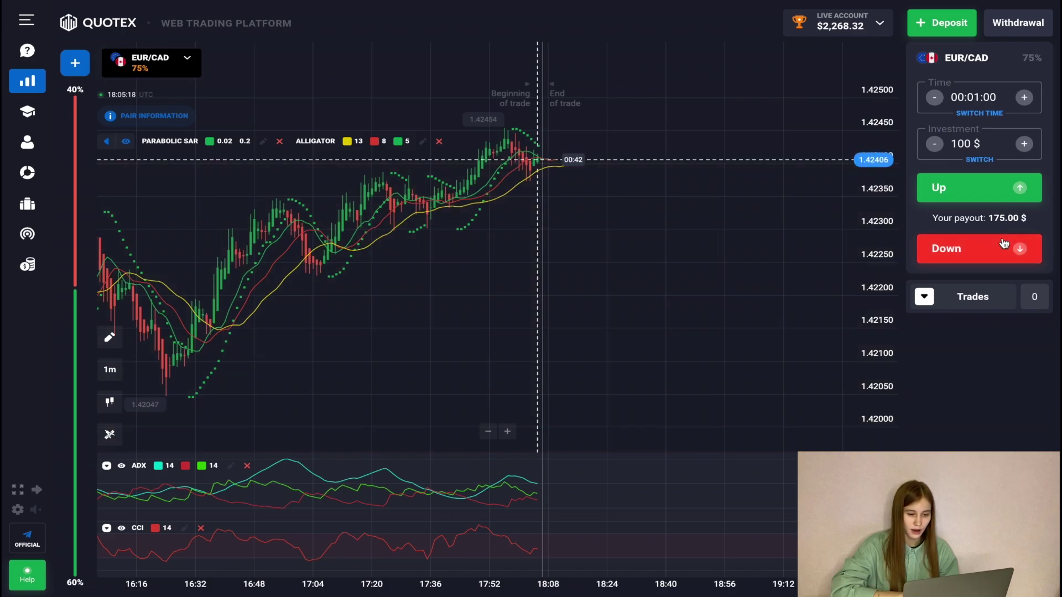
- Place two 100 $ one-minute Down trades on EUR/CAD
left_click(1003, 243)
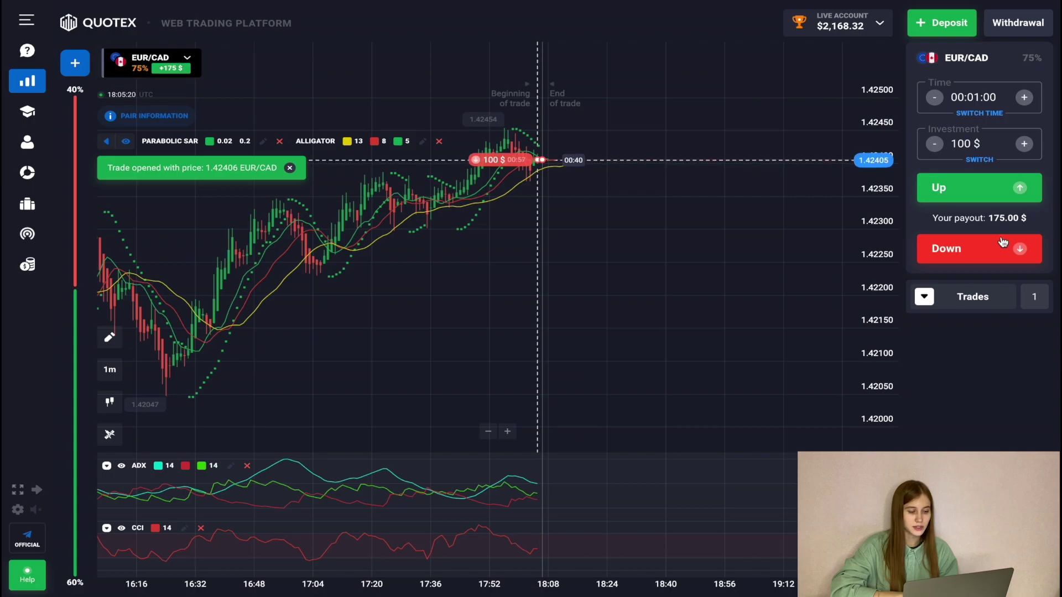
left_click(1003, 242)
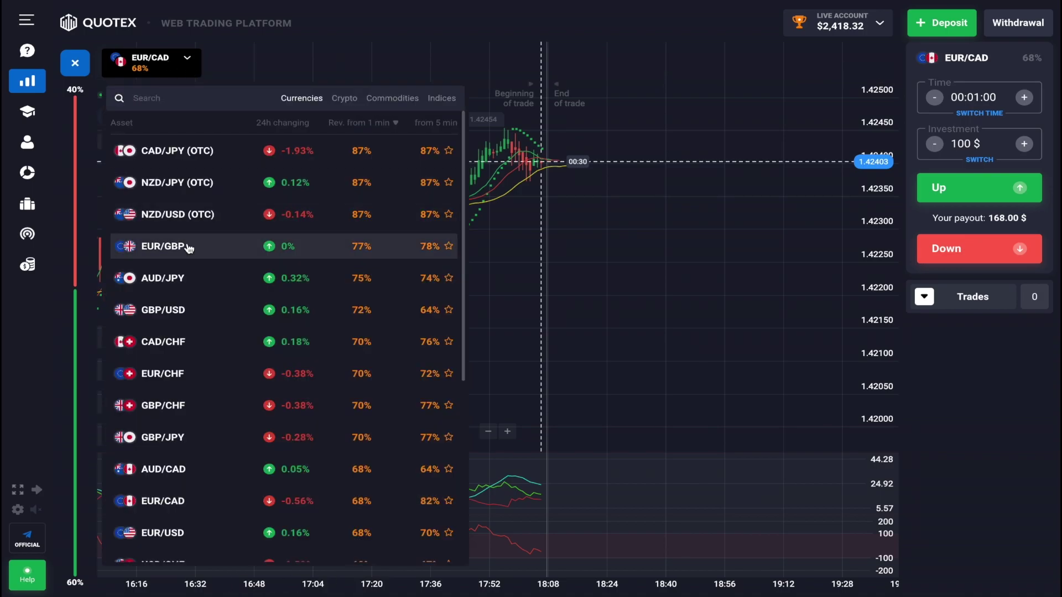
- Switch to EUR/GBP, place two 100 $ Down trades, then open the asset list
left_click(185, 242)
left_click(979, 250)
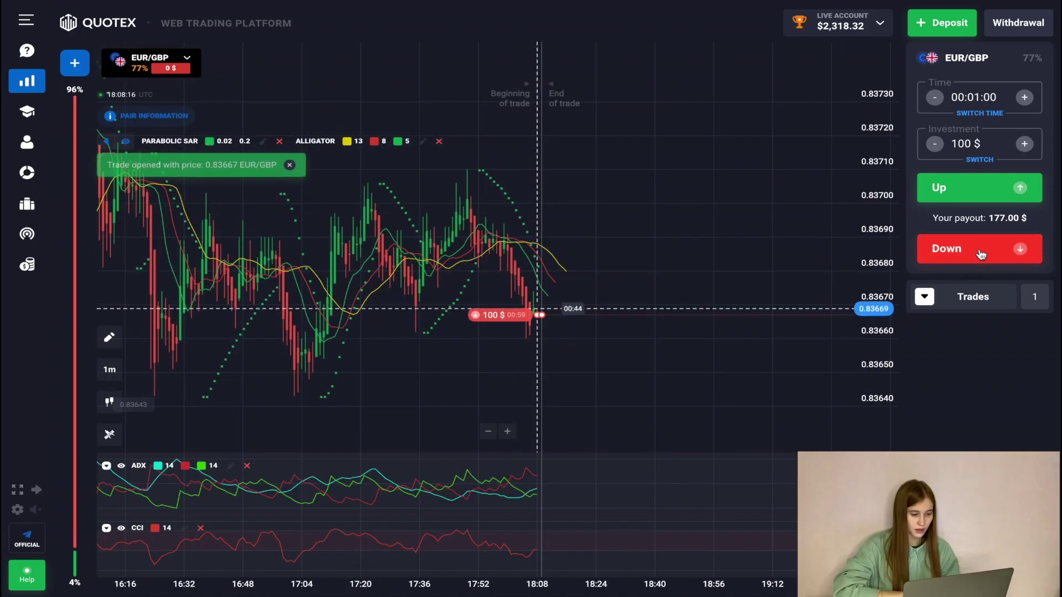
left_click(981, 250)
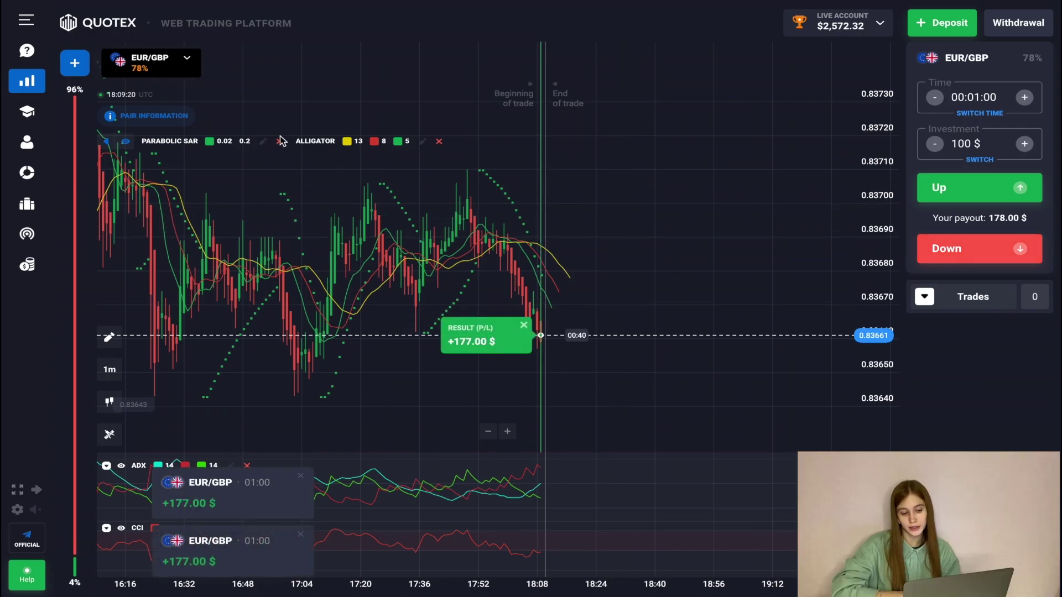
left_click(162, 70)
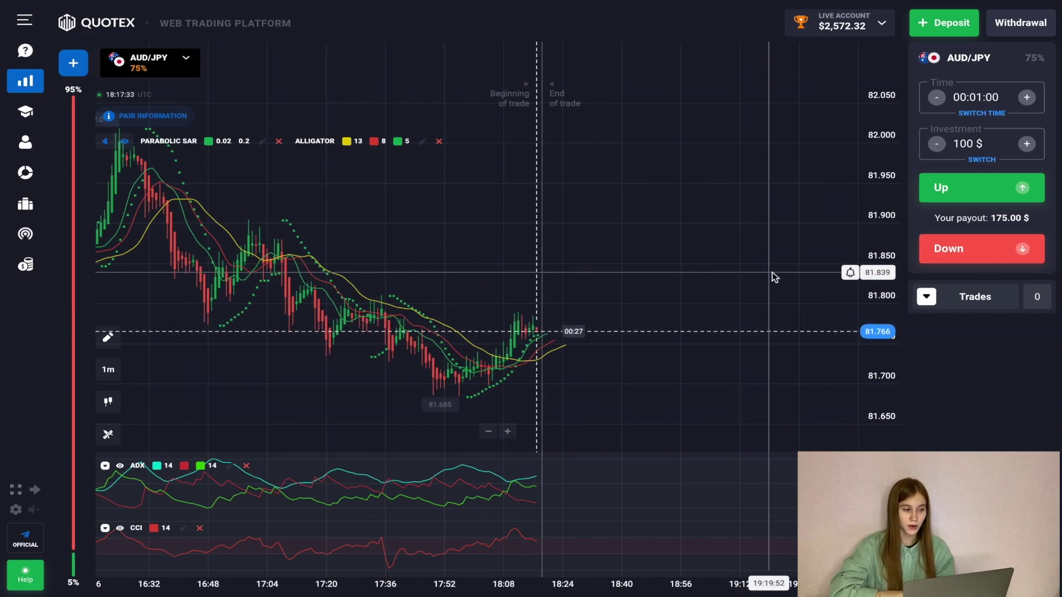
- Open a 100 $ Down trade on AUD/JPY and zoom the chart in five steps
left_click(940, 249)
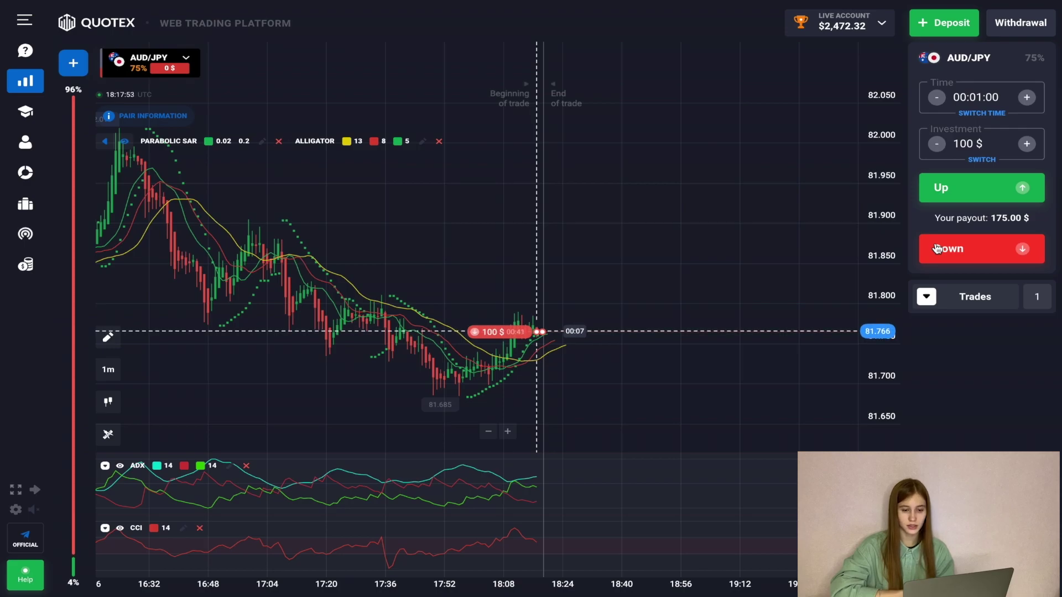
left_click(507, 432)
left_click(507, 432)
left_click(507, 432)
left_click(508, 432)
left_click(508, 432)
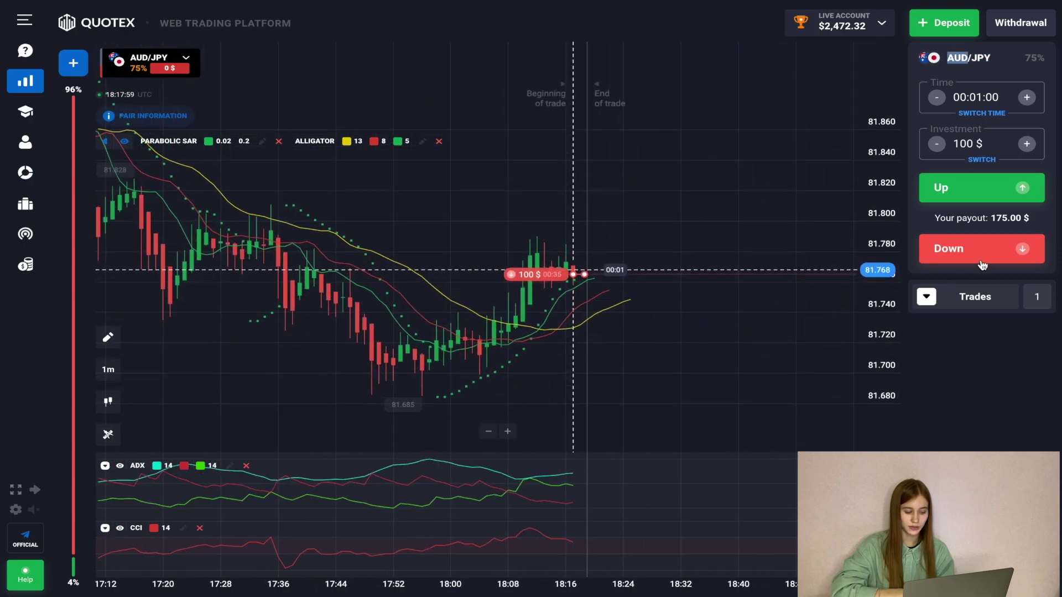